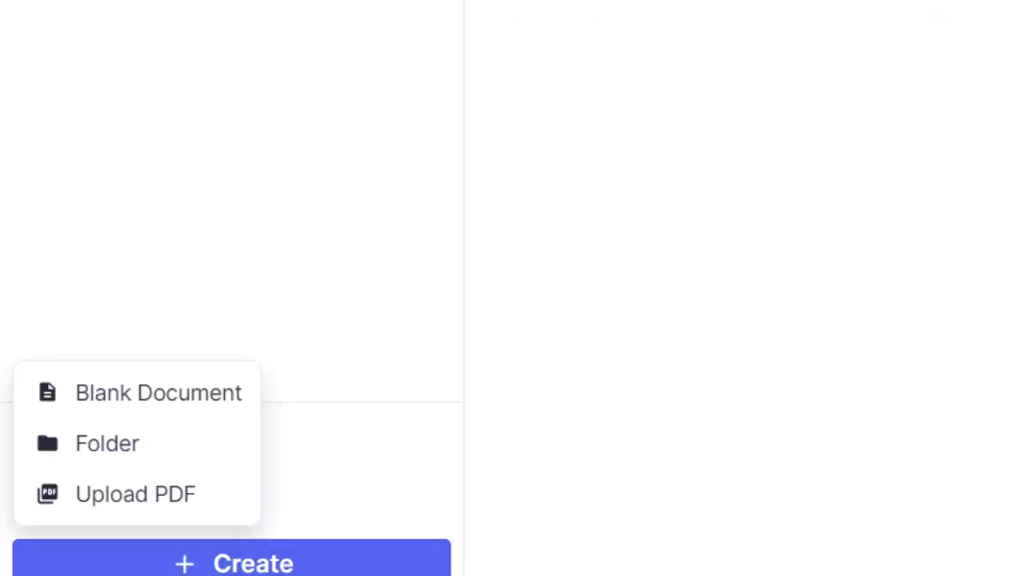
Create a new folder named "My vocabulary practice" and return to the notes overview.
left_click(158, 393)
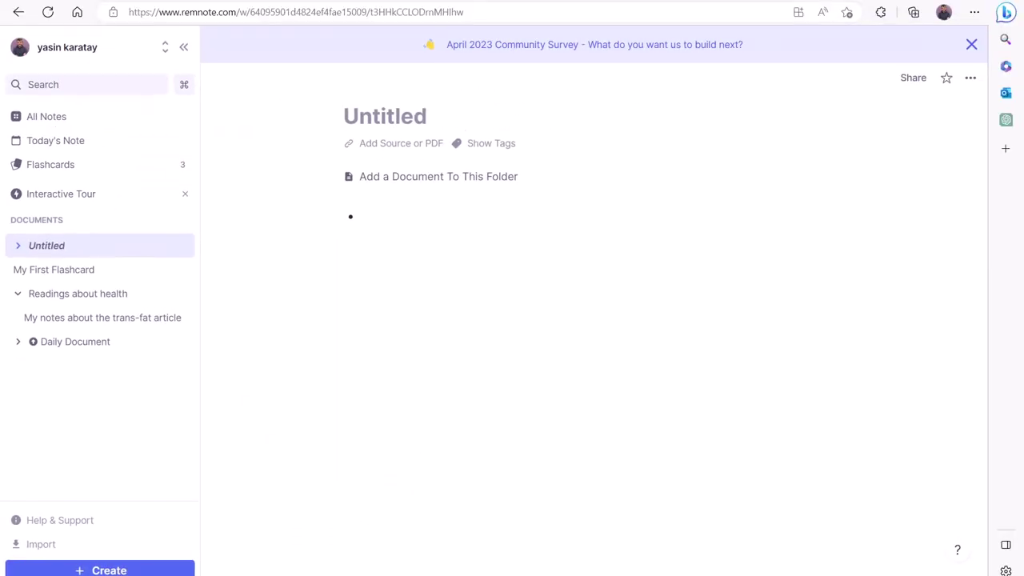
type("My ")
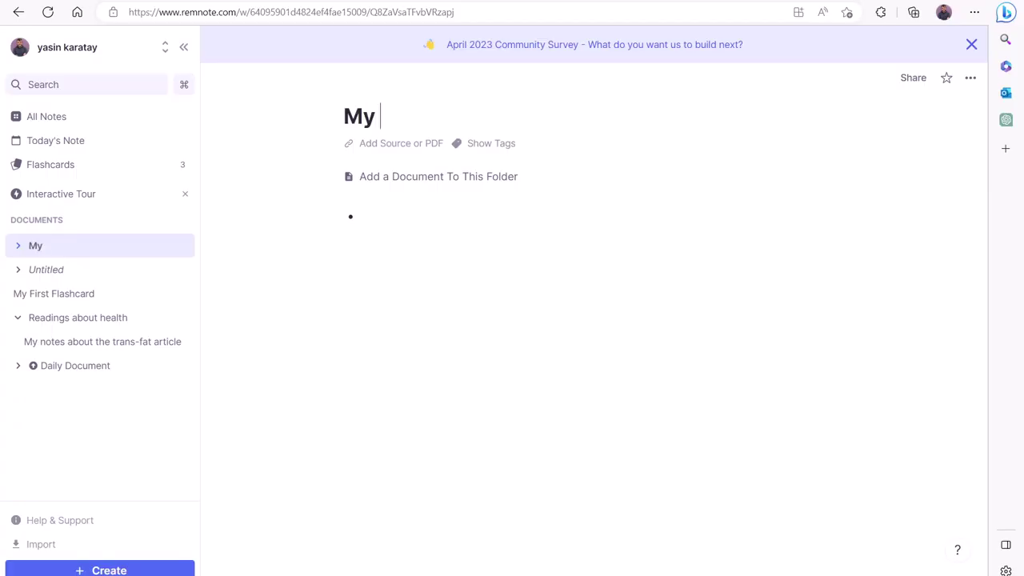
type("vocabulary ")
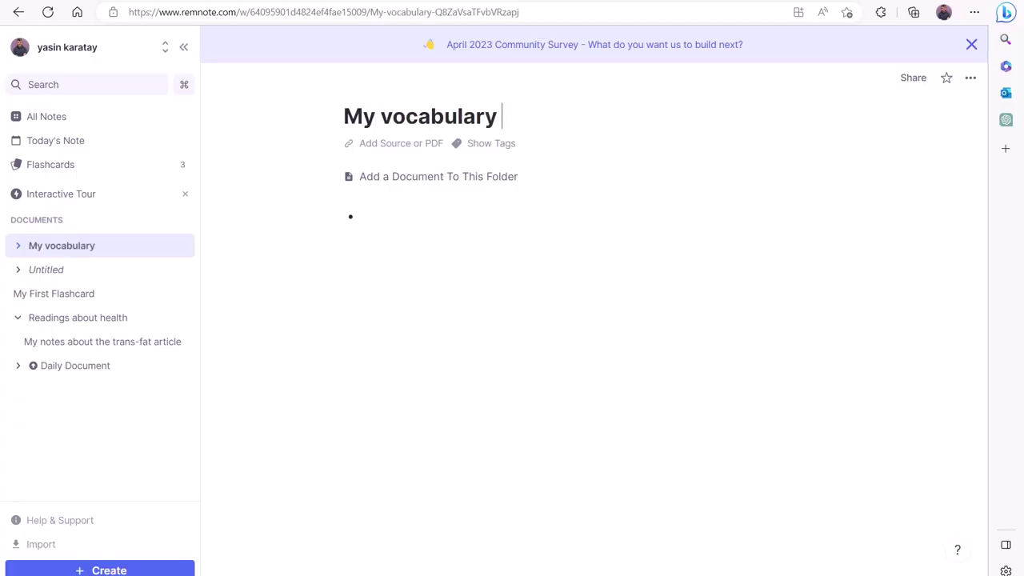
type("practice")
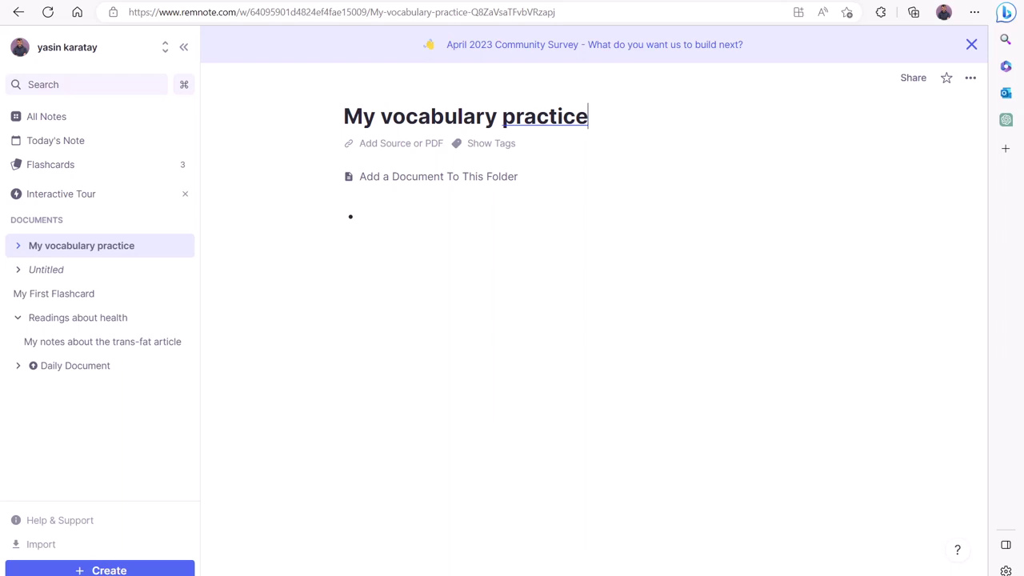
key("alt+Left")
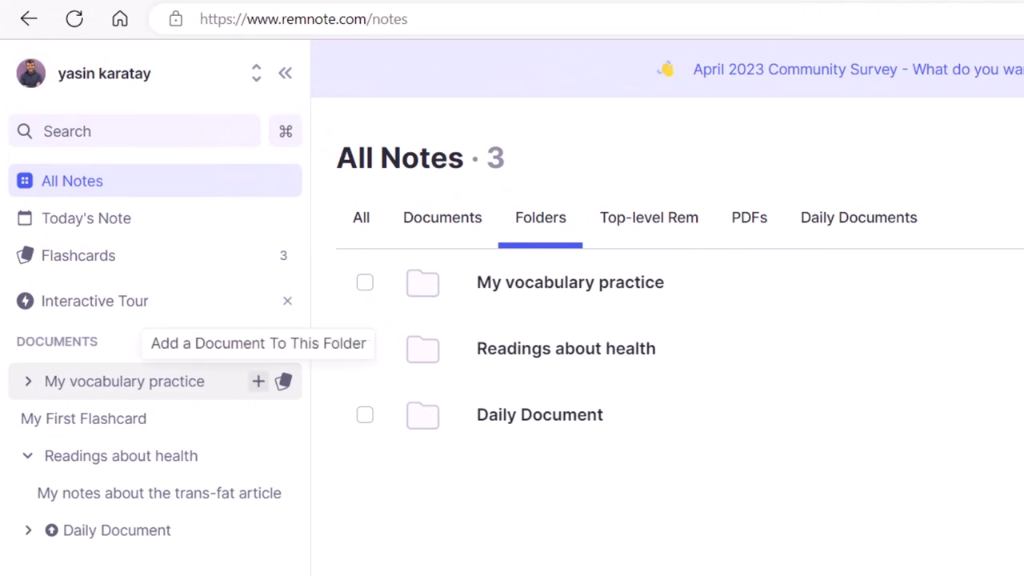
Add a document titled "Elephant Paints Pictures Flashcards" to the My vocabulary practice folder.
left_click(259, 382)
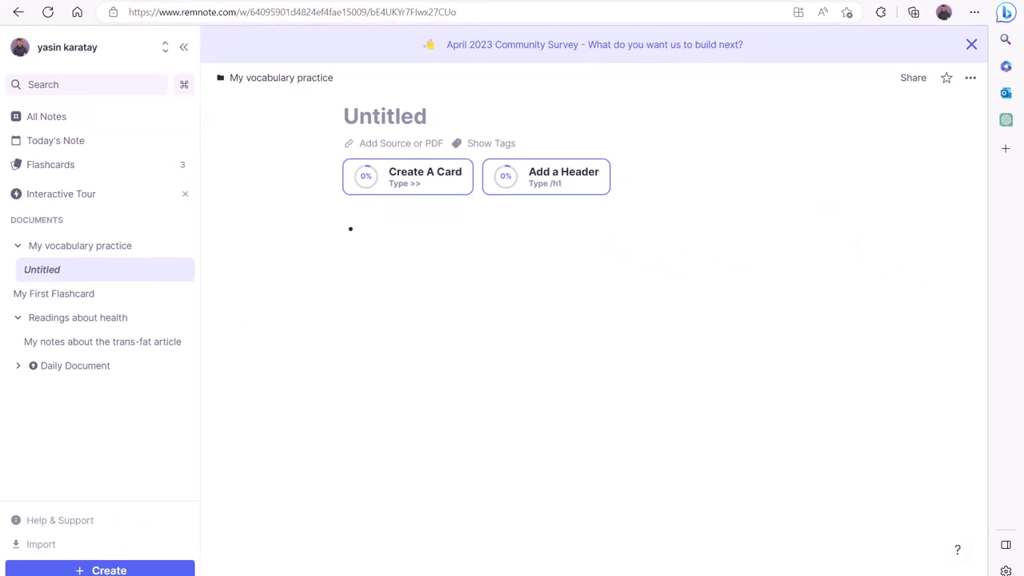
type("Elephant Paints Pictures Flashcards")
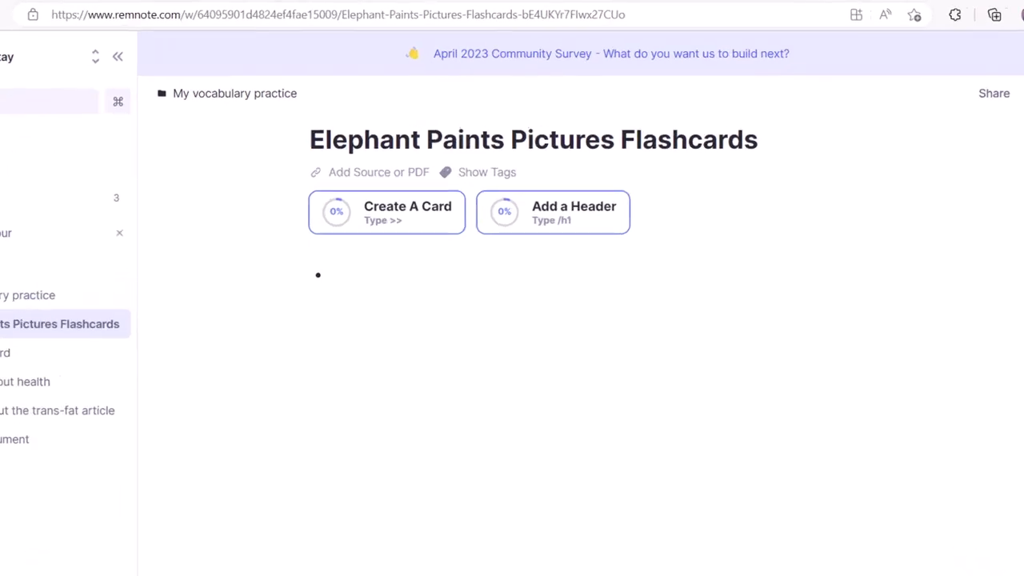
Insert a basic card in the document with "Fetch" on the front and "Bring (v)" on the back.
left_click(332, 275)
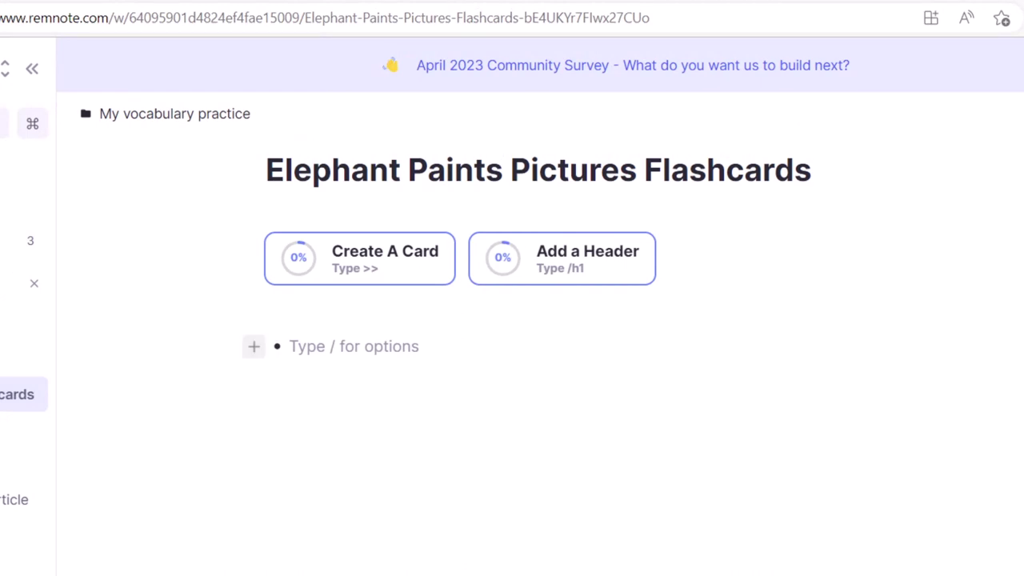
left_click(254, 346)
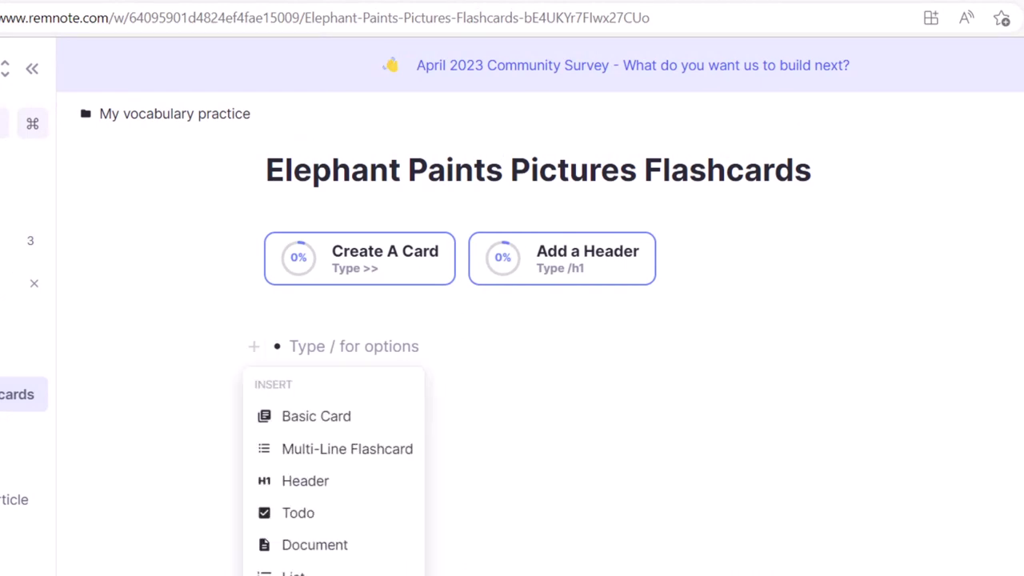
left_click(320, 416)
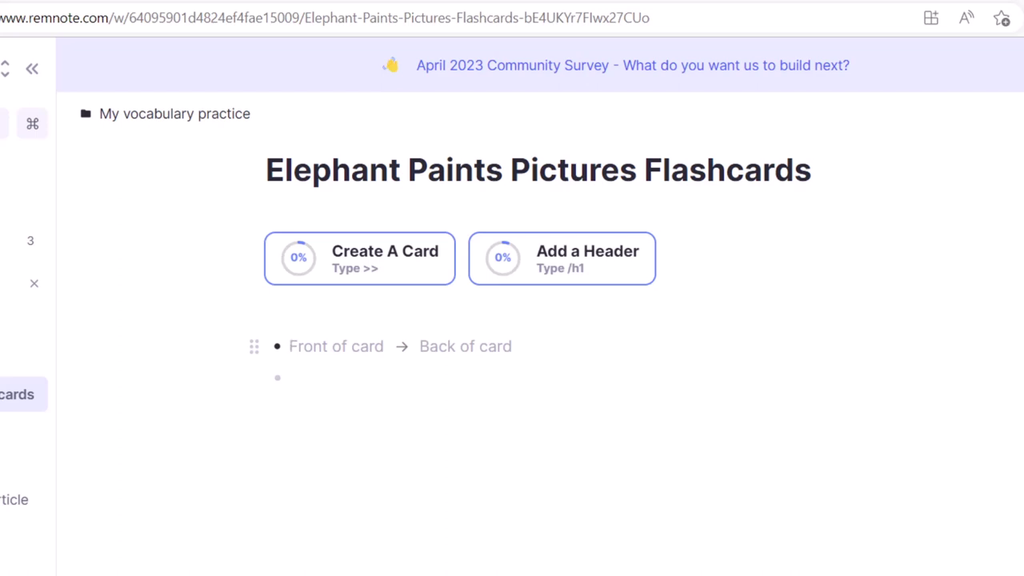
type("Fetch")
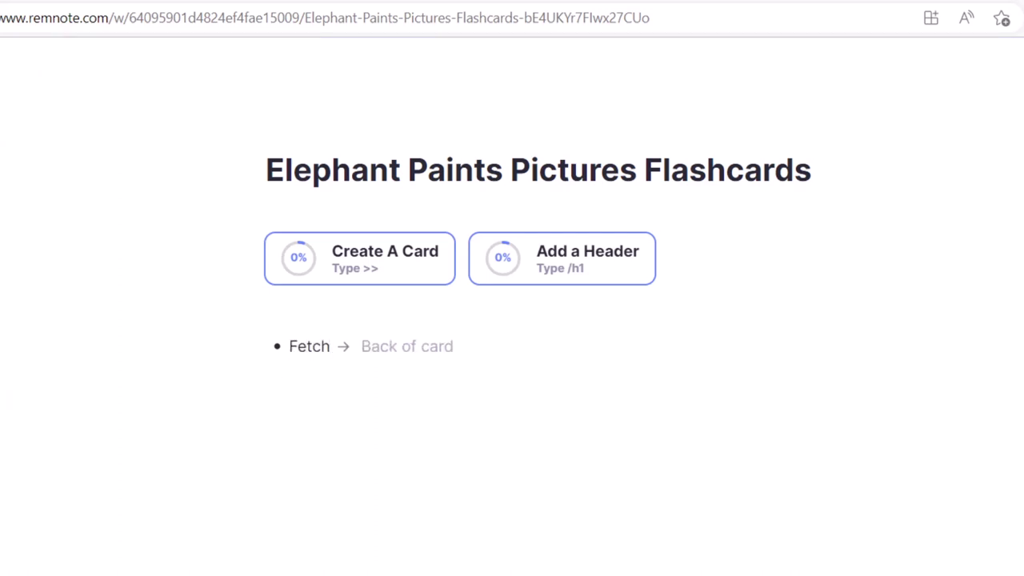
left_click(361, 346)
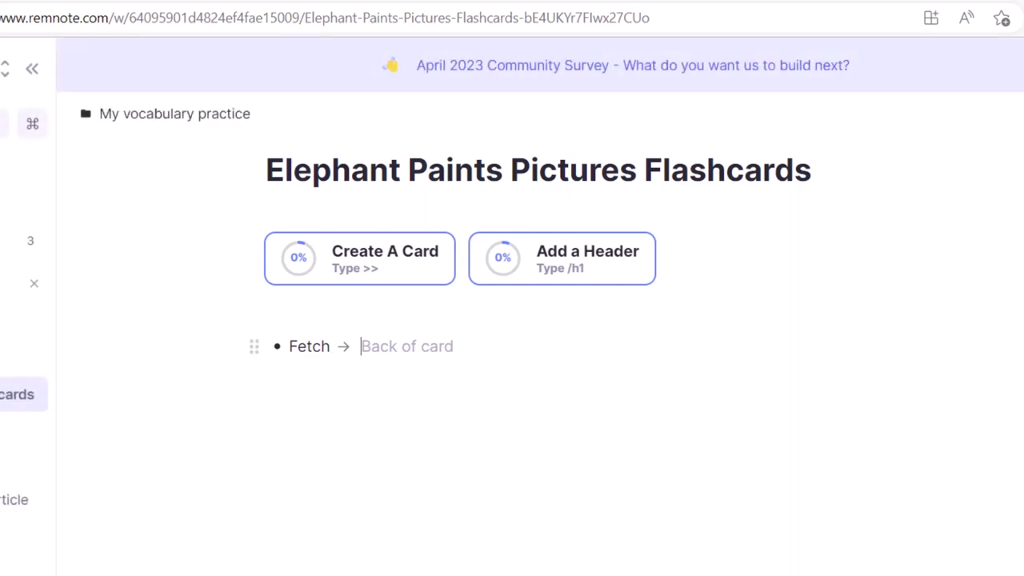
type("Bring")
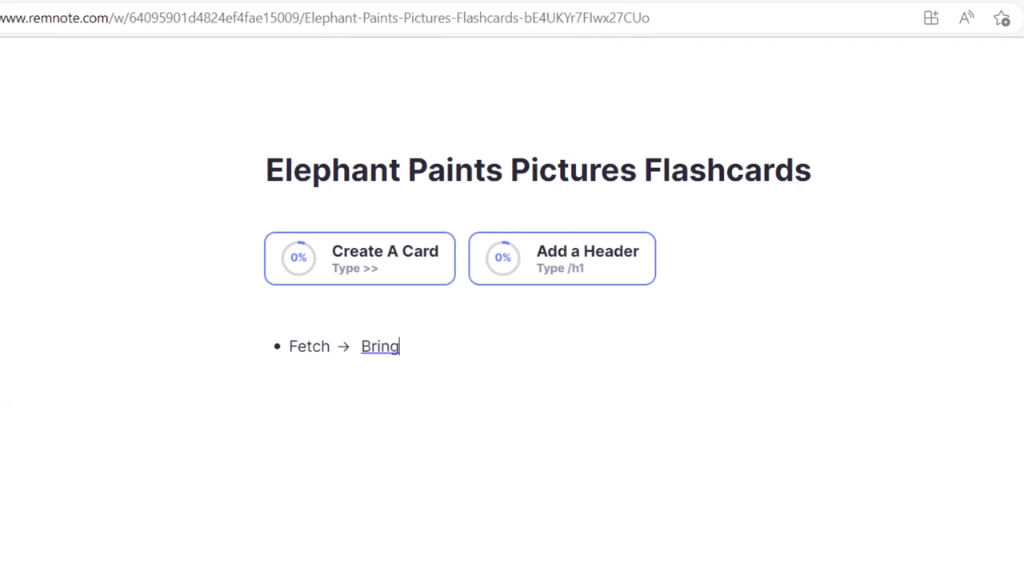
type("(v)")
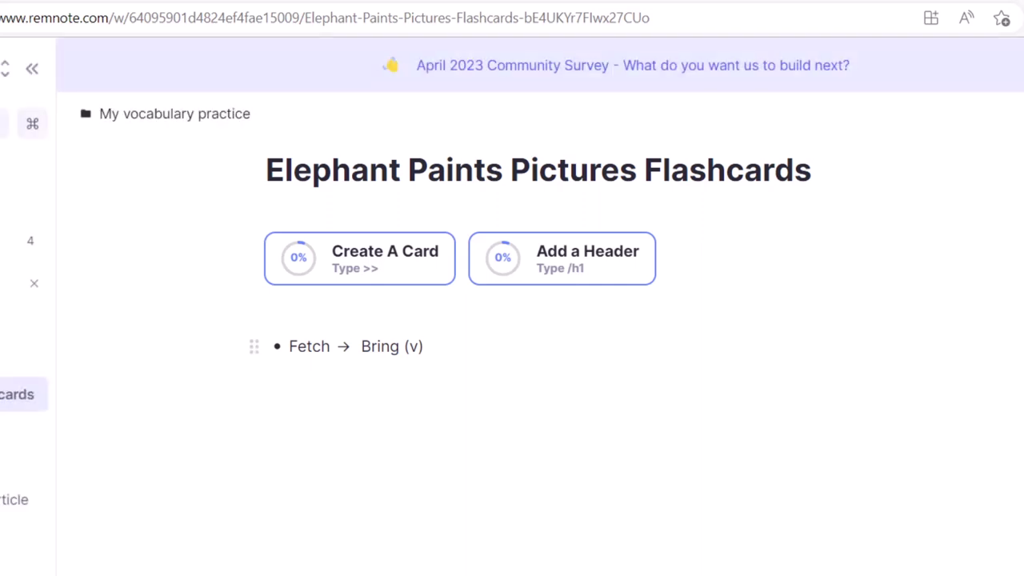
key("Return")
key("Return")
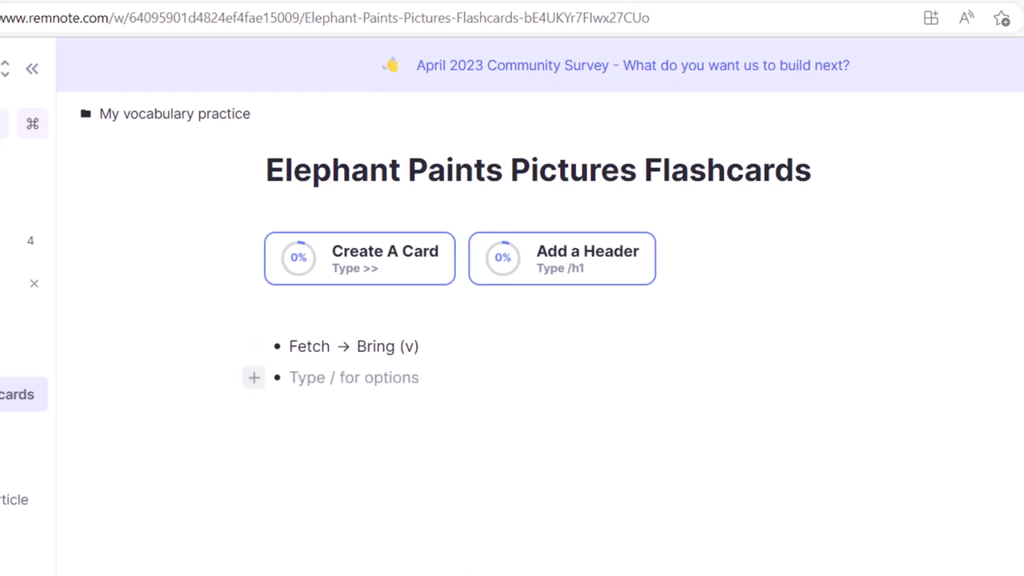
Insert a second basic card with "apiece" on the front and "for one piece (adv)" on the back.
left_click(254, 378)
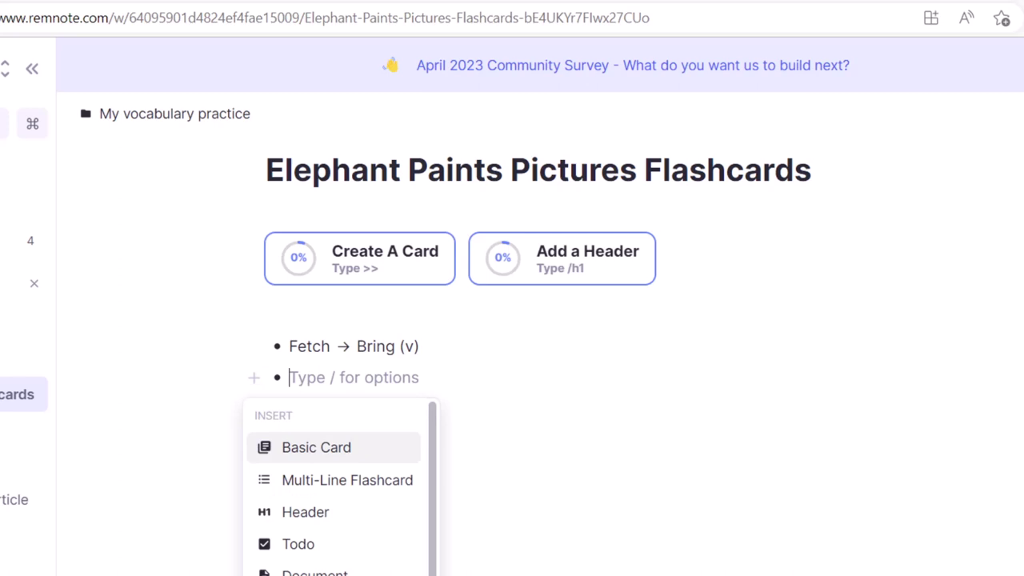
key("Return")
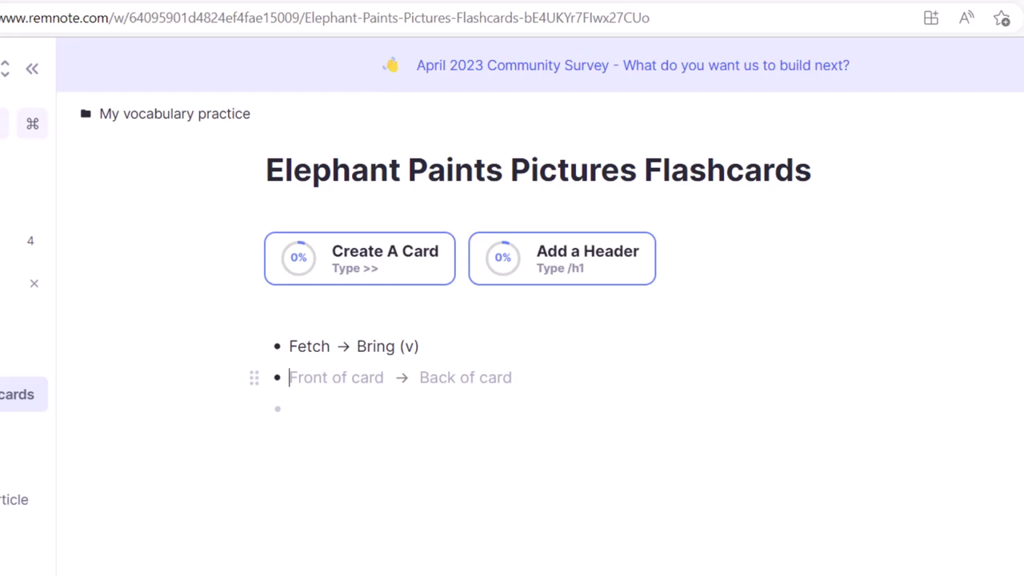
type("apiece")
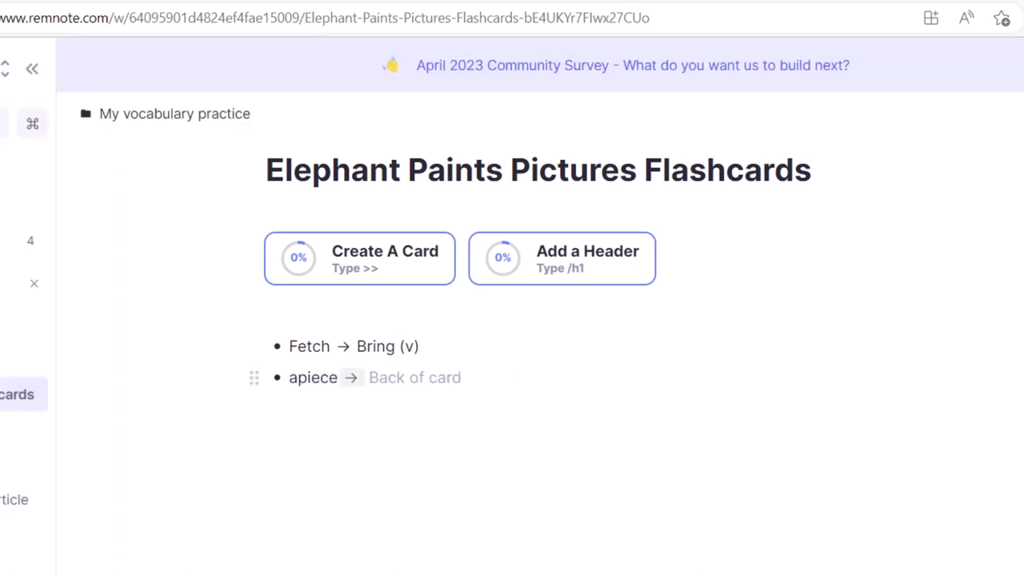
left_click(369, 377)
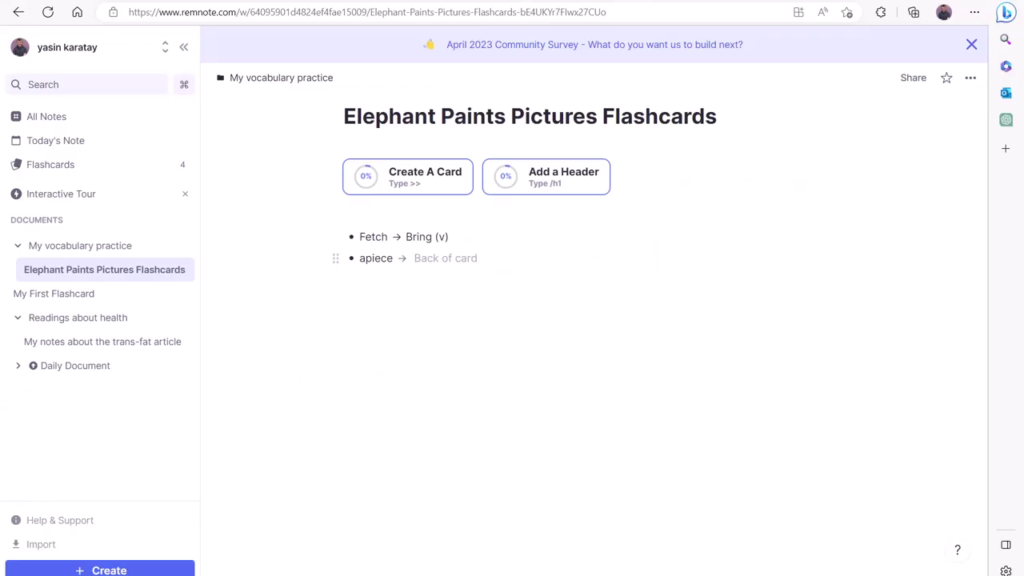
type("for on")
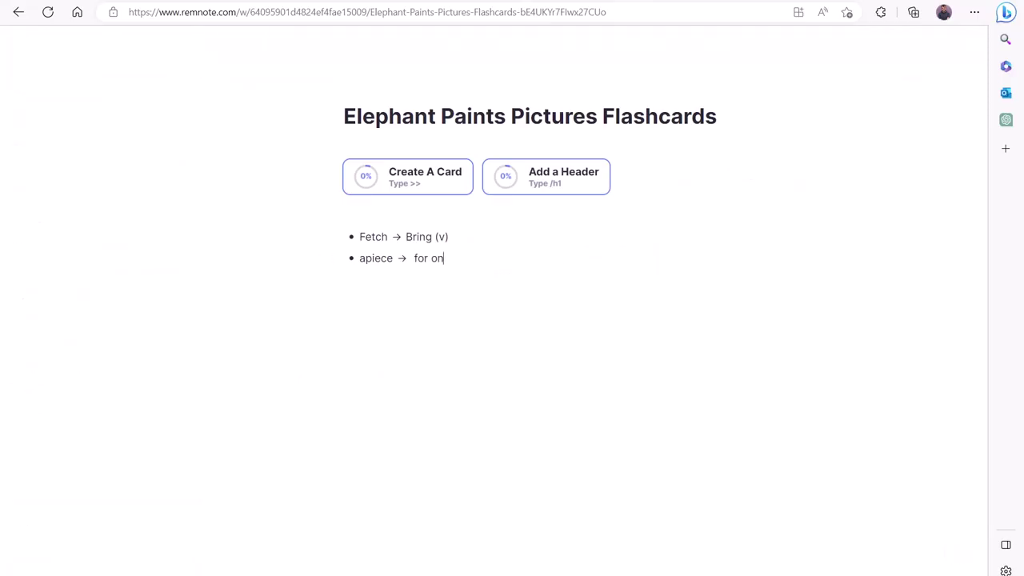
type("e piece")
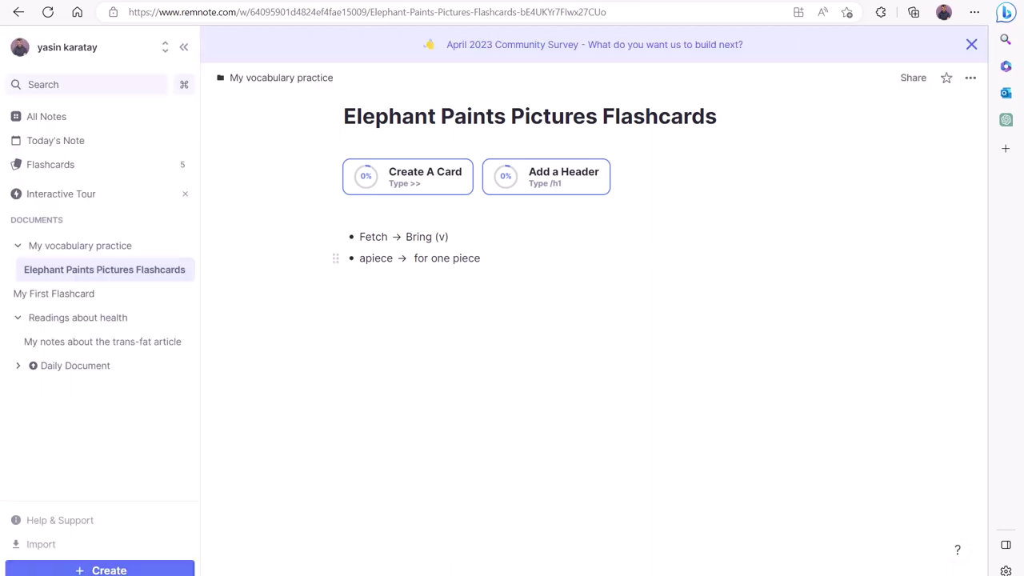
type(" (adv")
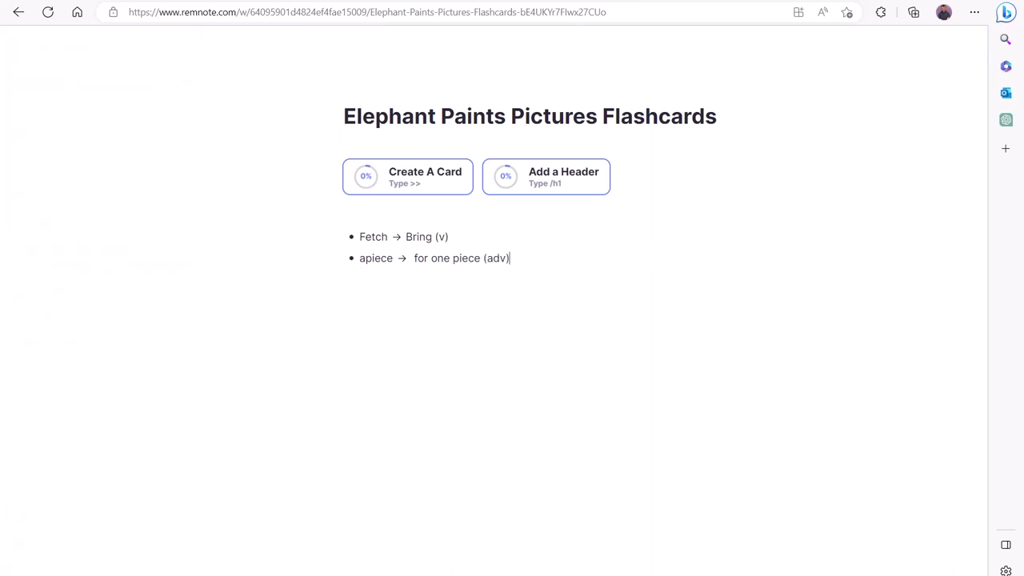
key("Return")
Add two more cards: "streak" with "a period of time (n)" and "knock out" with "produce (v)".
type(">>streaka period of time (n)")
key("Return")
type(">>knock out →")
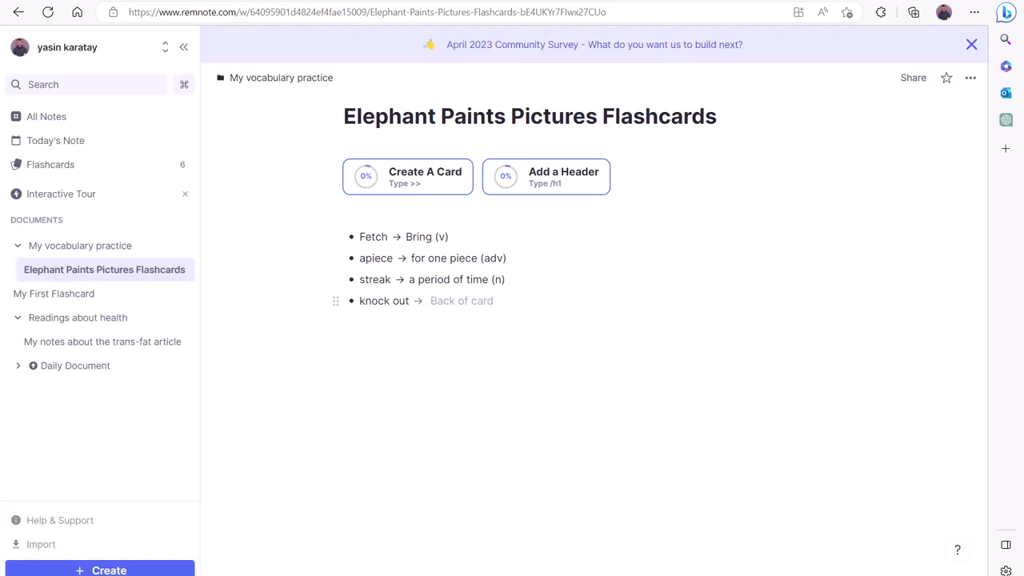
type("produce (v)")
key("Return")
Add the cards "canvas" with "a piece of cloth you paint on (n)" and "curator" with "the director of a gallery (n)".
type(">>canvas a piece of clot")
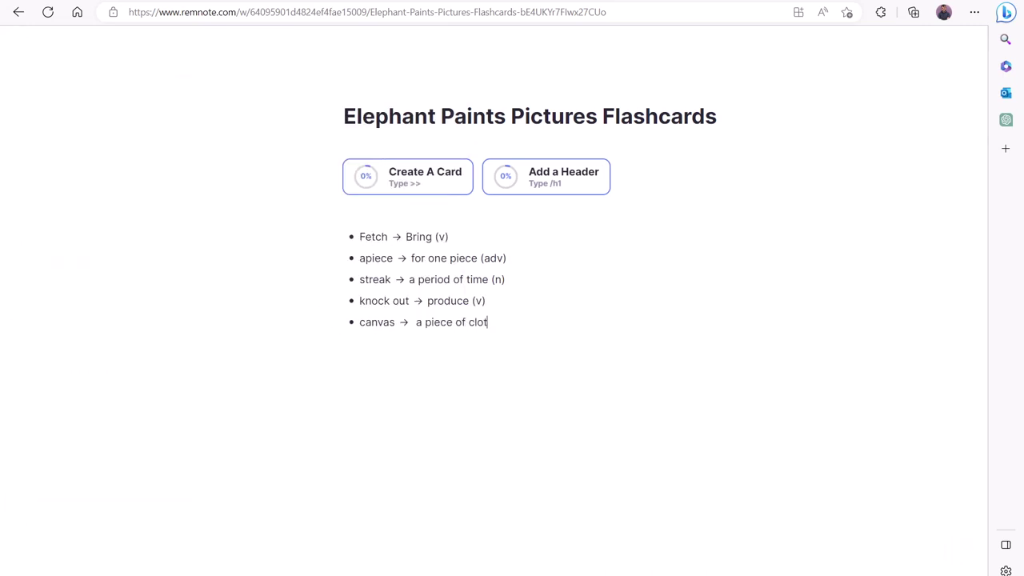
type("h you paint on (n)")
key("Return")
type("curator>> the director of")
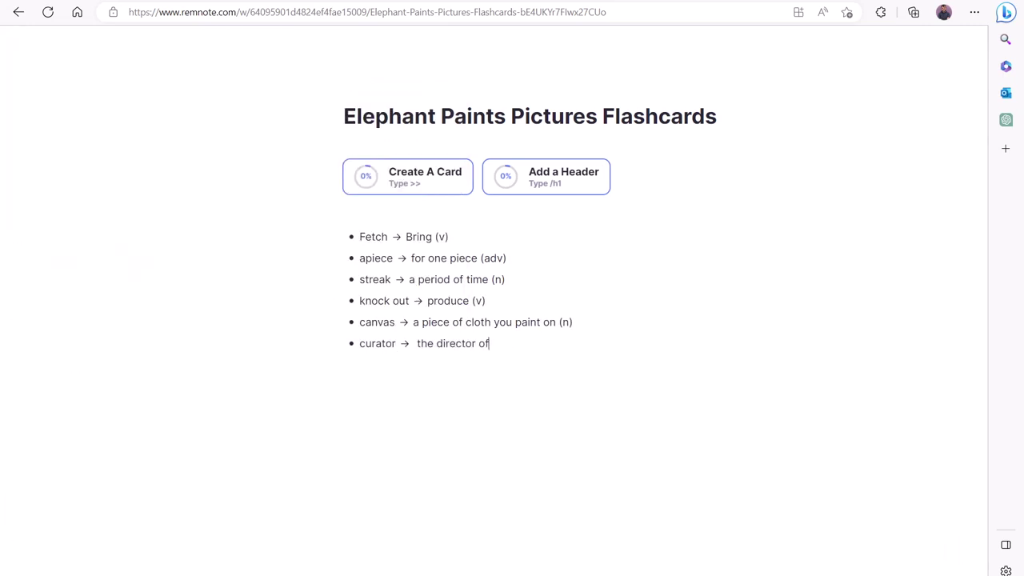
type(" a gallery (n)")
key("Return")
Add the card "improbably" with "unlikely (adv)" and below it a plain bullet reading "This is my note.".
type(">>improbably →")
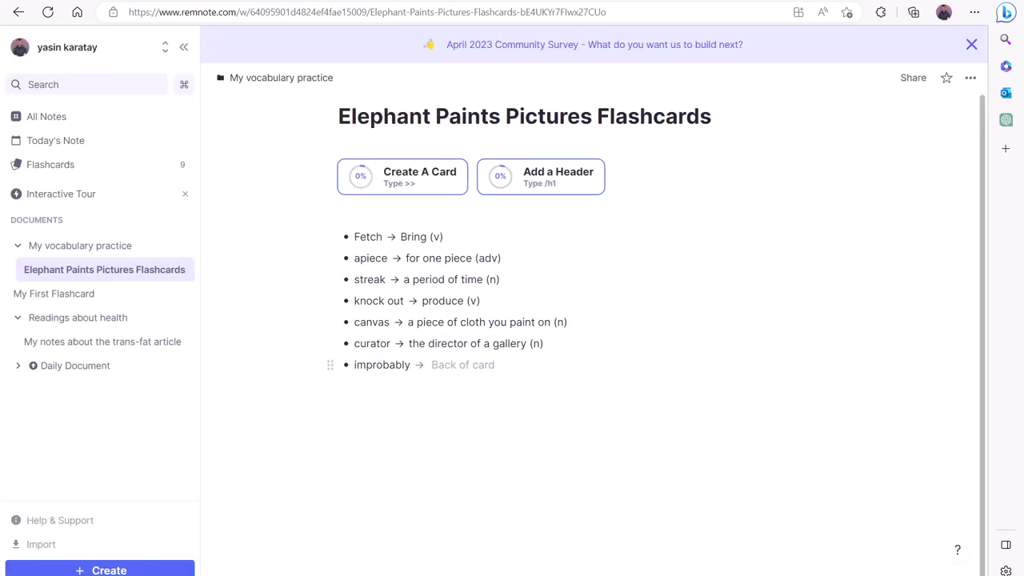
type("unlikely (adv)")
key("Return")
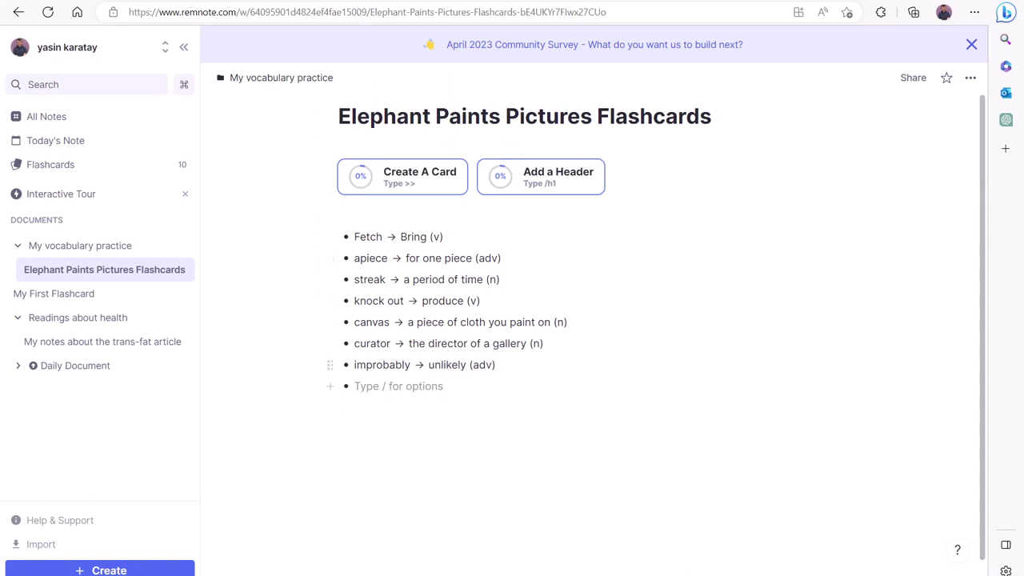
type("This is my note.")
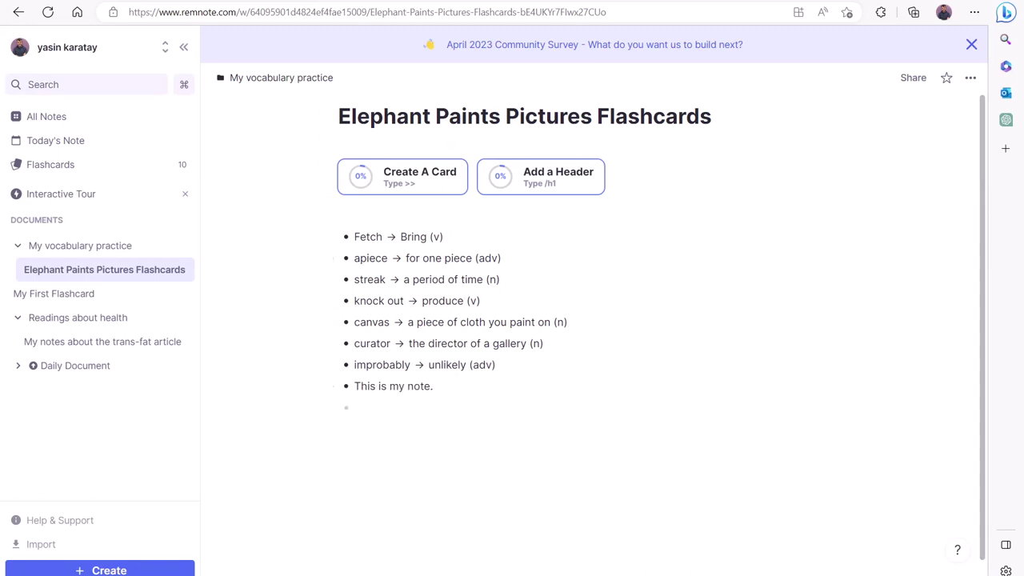
key("Return")
Insert a basic card below the note with "fork out" on the front and "pay a lot of money (v)" on the back.
type("/")
key("Return")
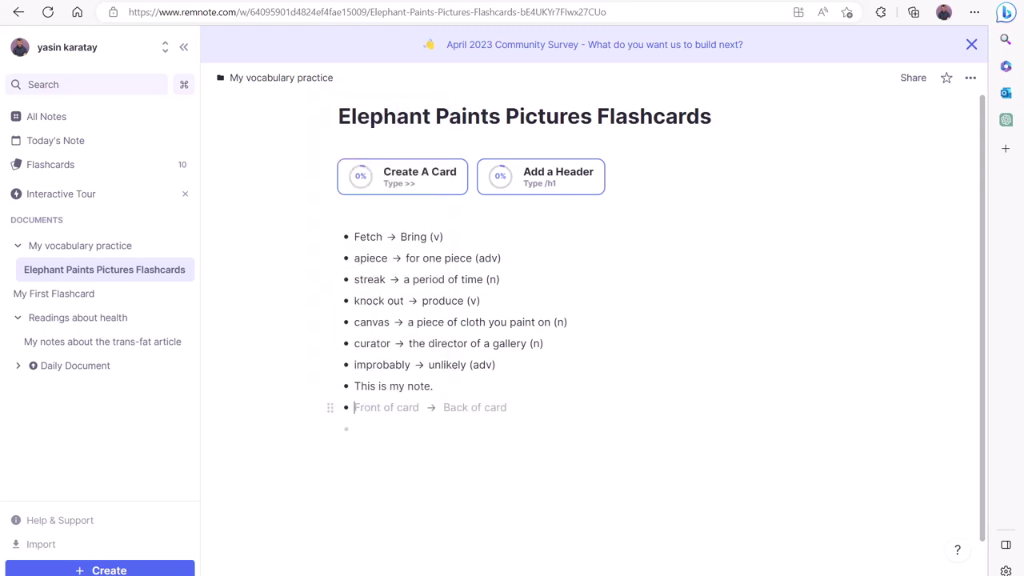
type("fork out  →  ")
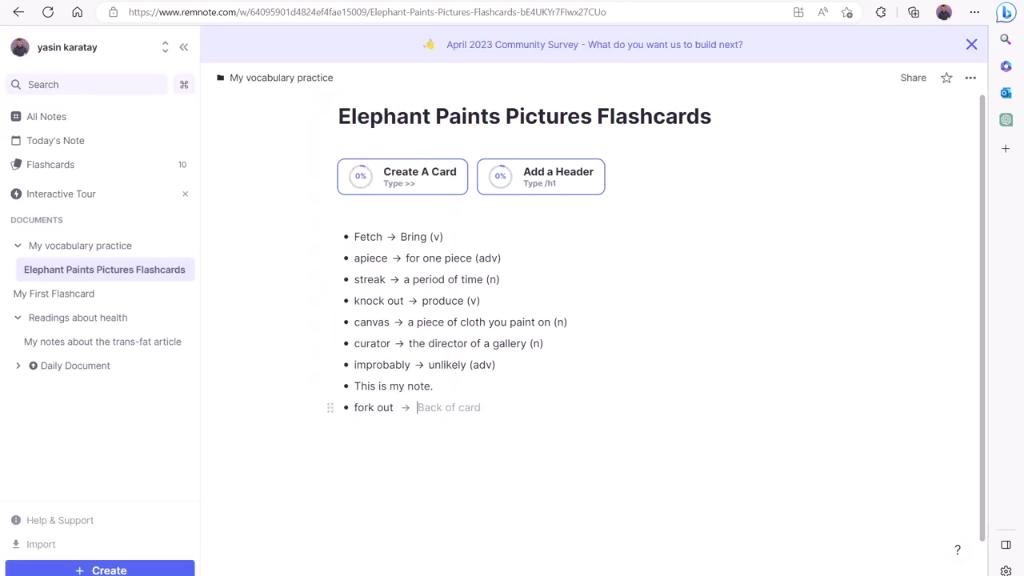
type("pay a lot of money (v")
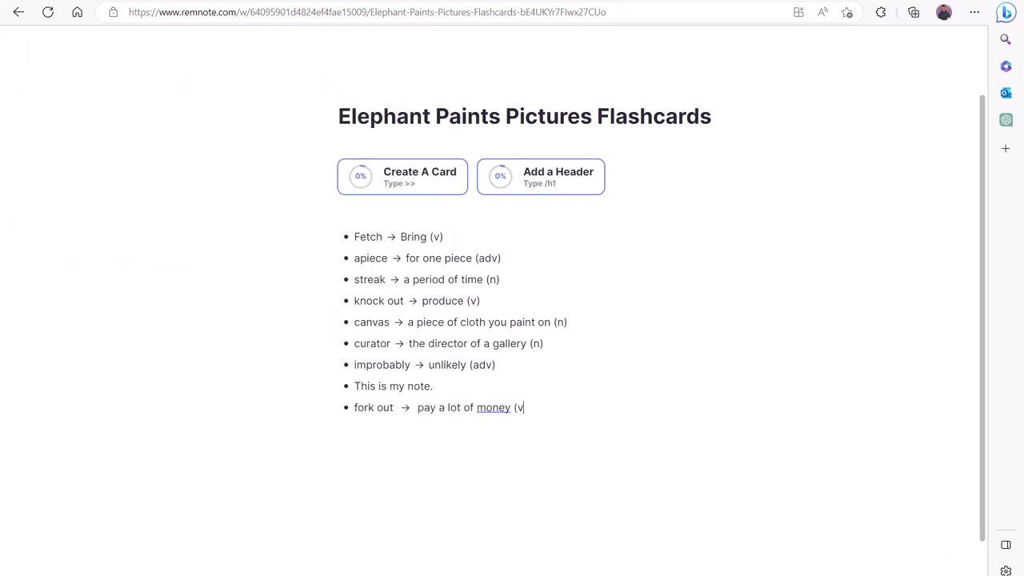
type(")")
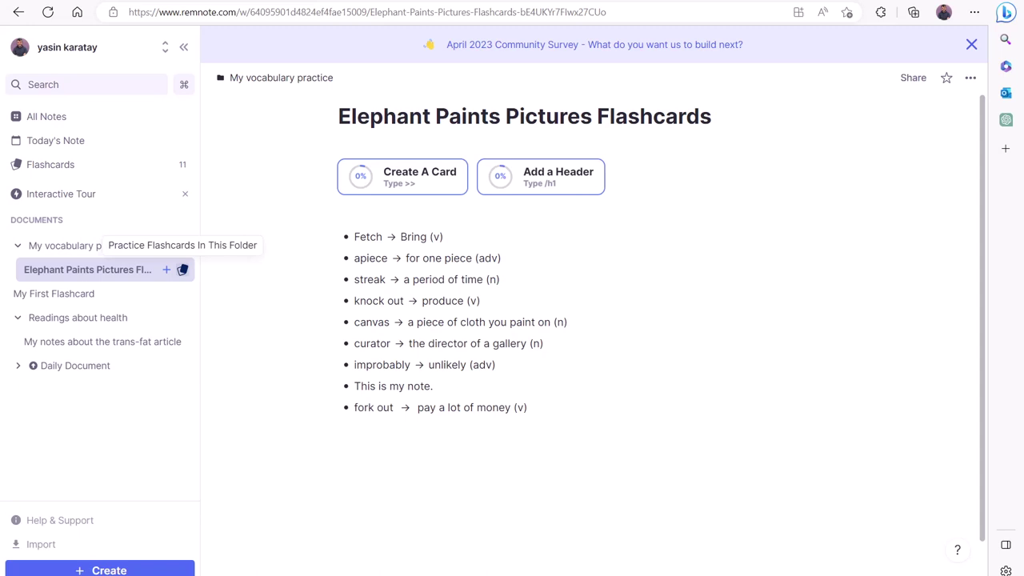
Start practicing the flashcards of the Elephant Paints Pictures document and reveal the first card's answer.
left_click(182, 270)
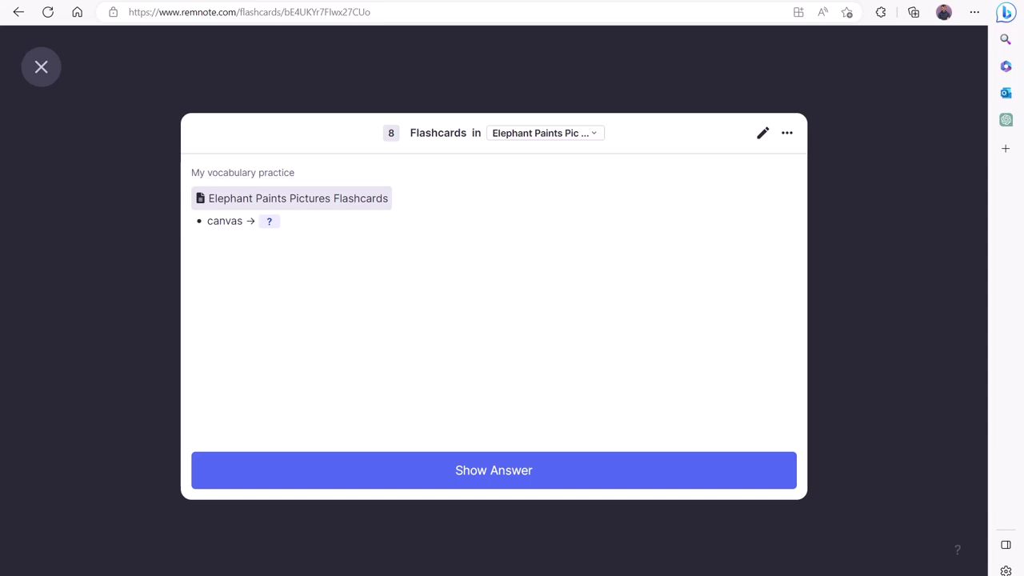
key("space")
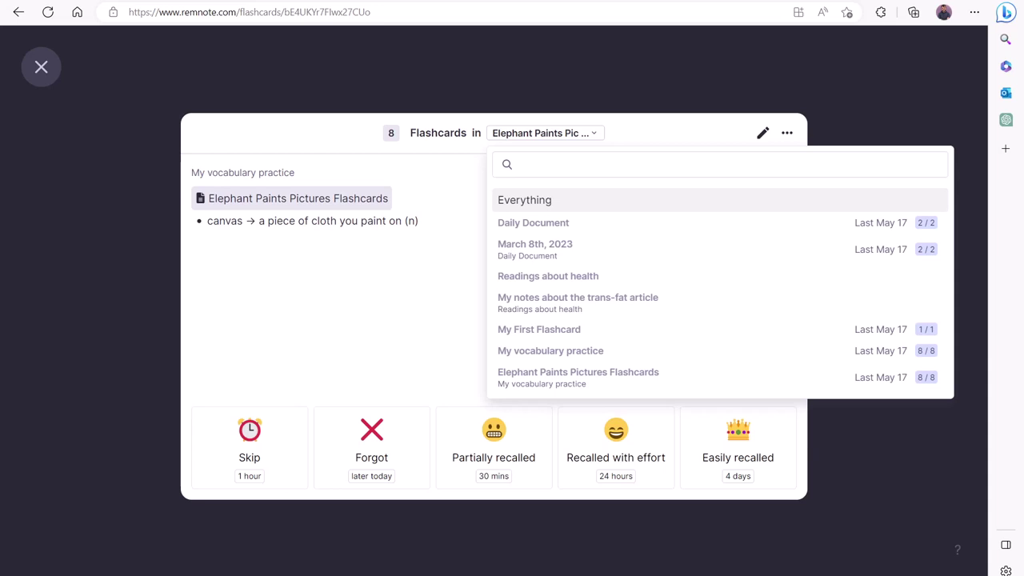
key("Escape")
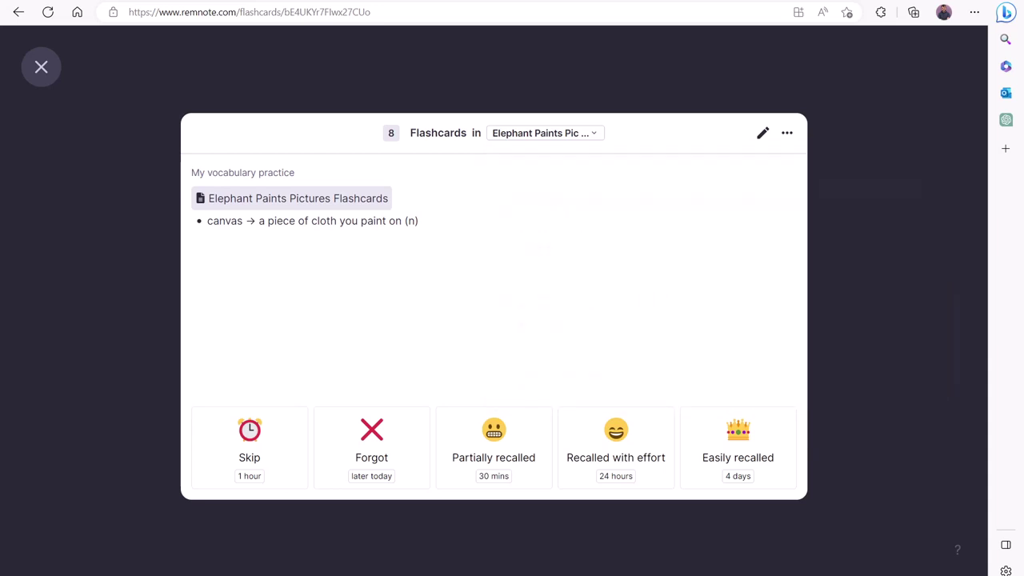
Leave the current practice session, start practicing the flashcards of My Vocabulary Practice Folder and reveal the first card's answer.
key("Escape")
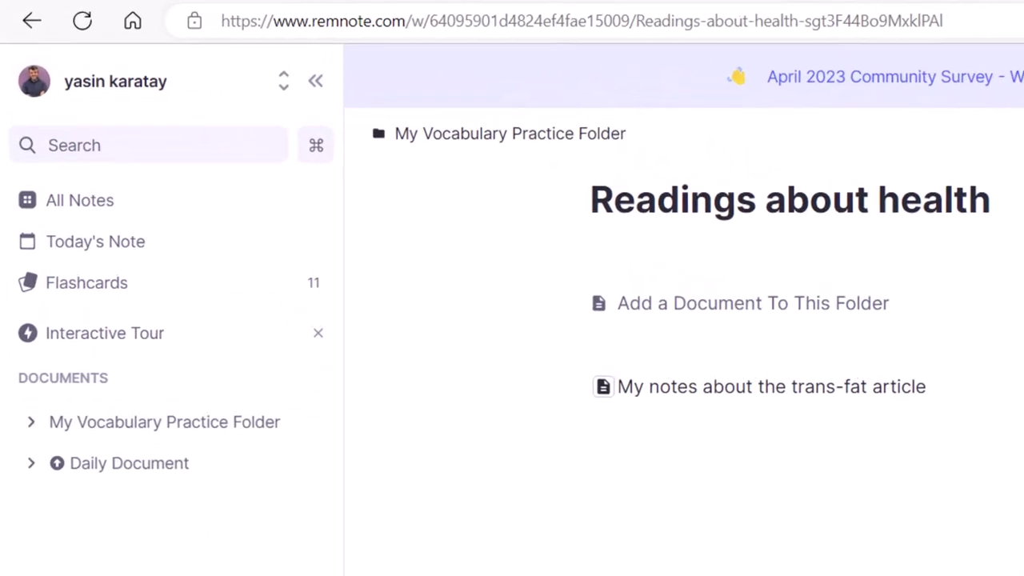
left_click(313, 421)
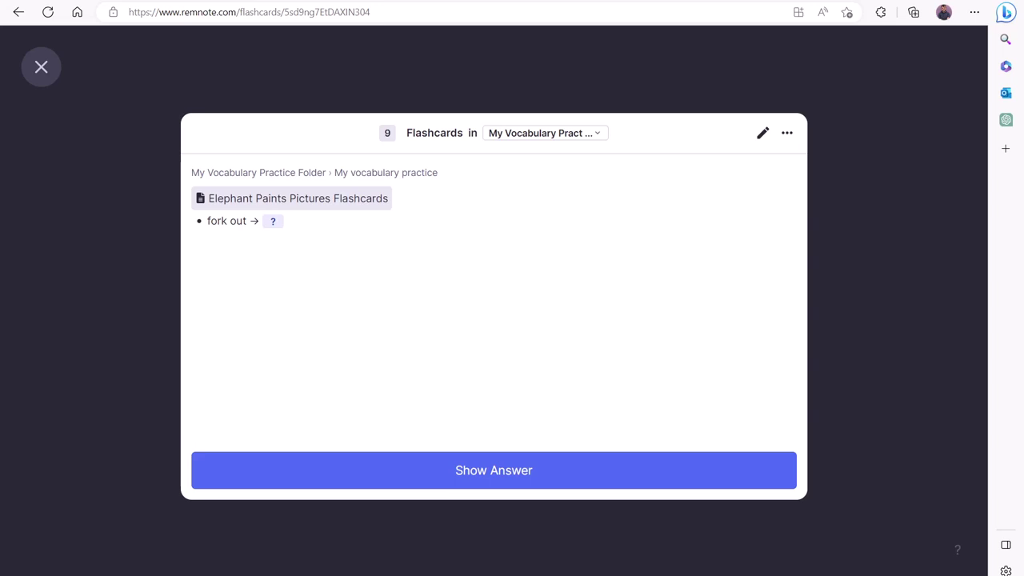
key("space")
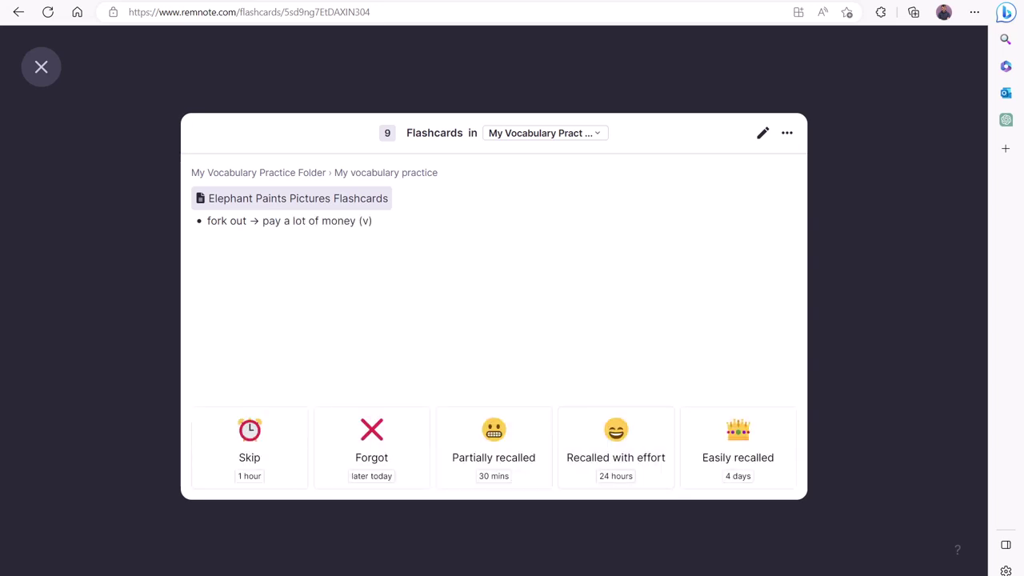
Complete the folder's flashcard queue, revealing and rating each answer, with Fetch first partially recalled, and streak and the repeated Fetch easily recalled.
key("4")
key("space")
key("4")
key("space")
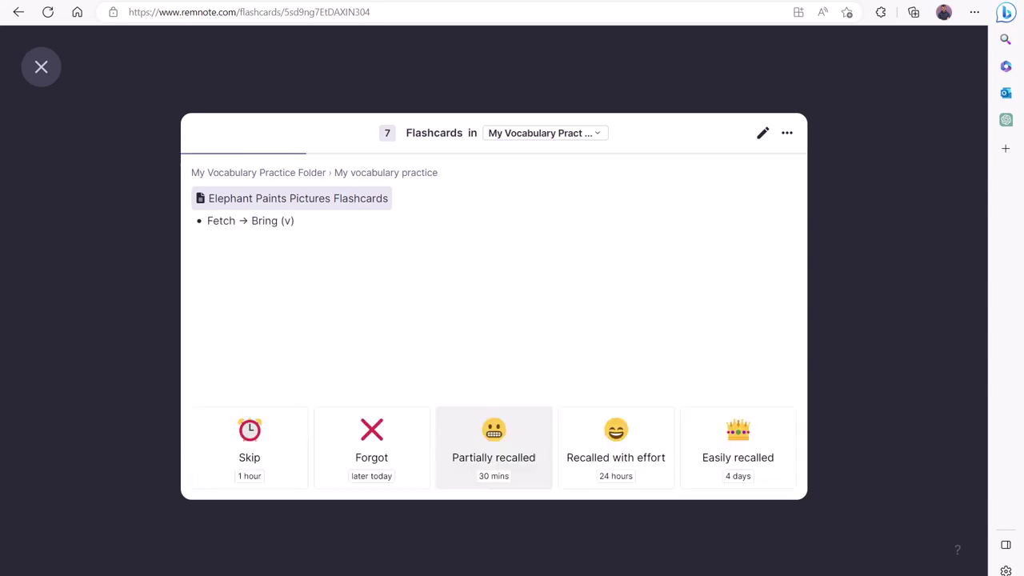
key("4")
key("space")
key("4")
key("space")
key("4")
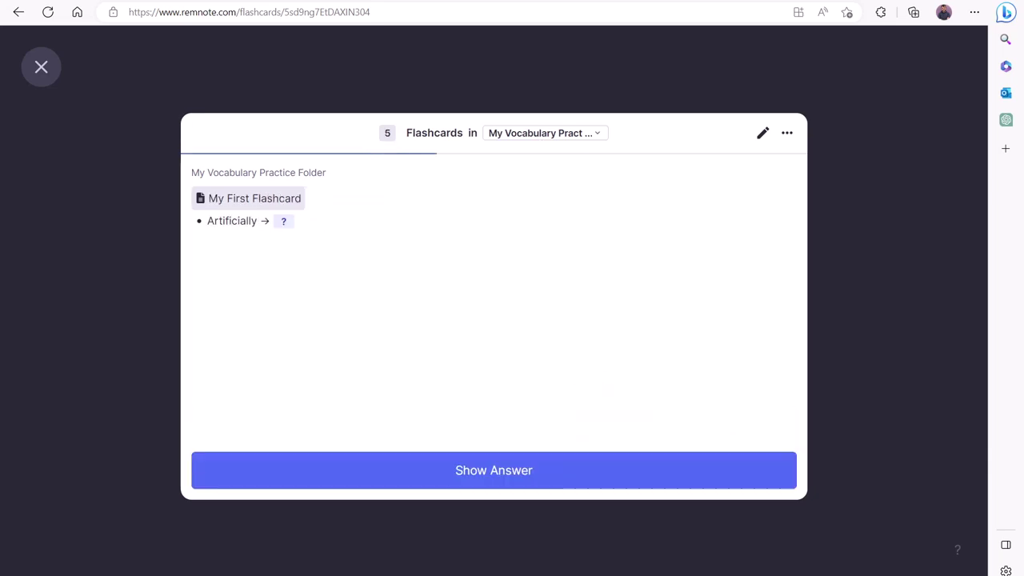
key("space")
key("4")
key("space")
key("4")
key("space")
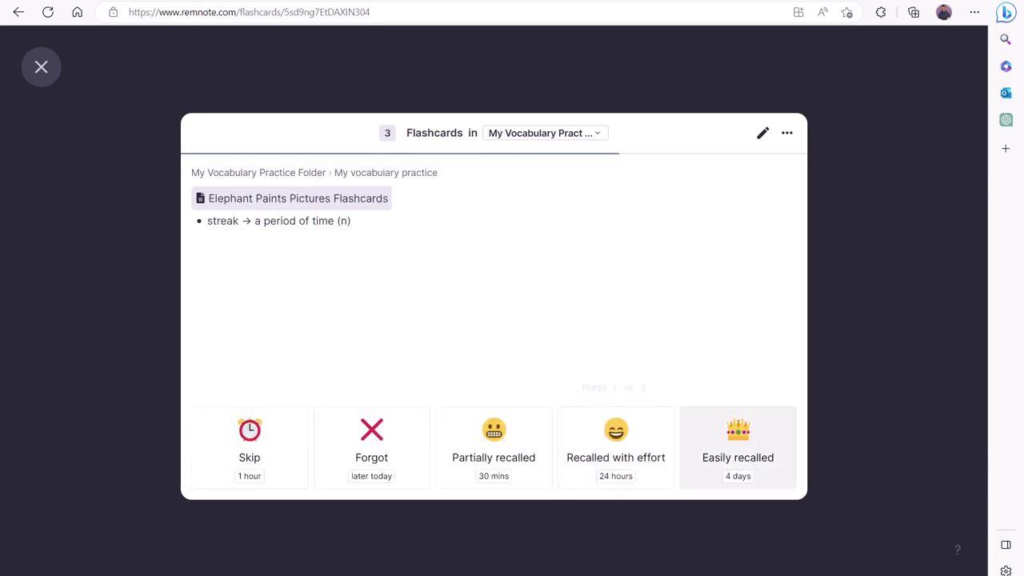
key("4")
key("space")
key("4")
key("space")
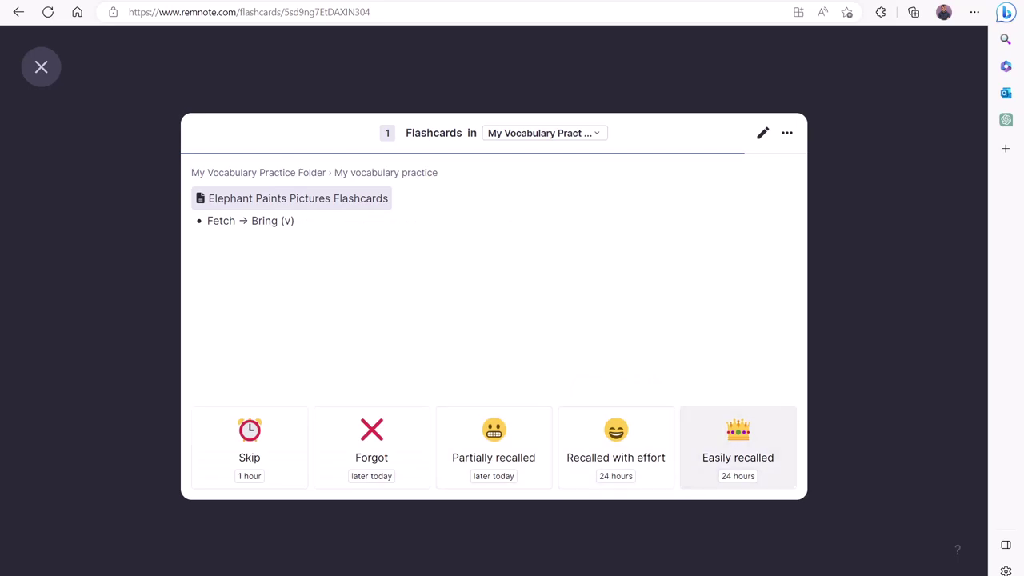
key("4")
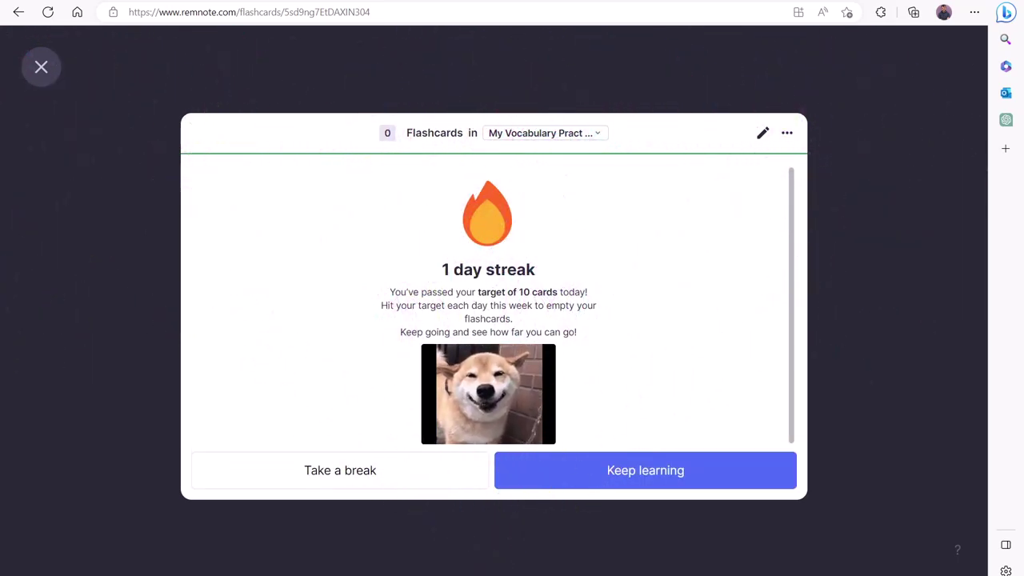